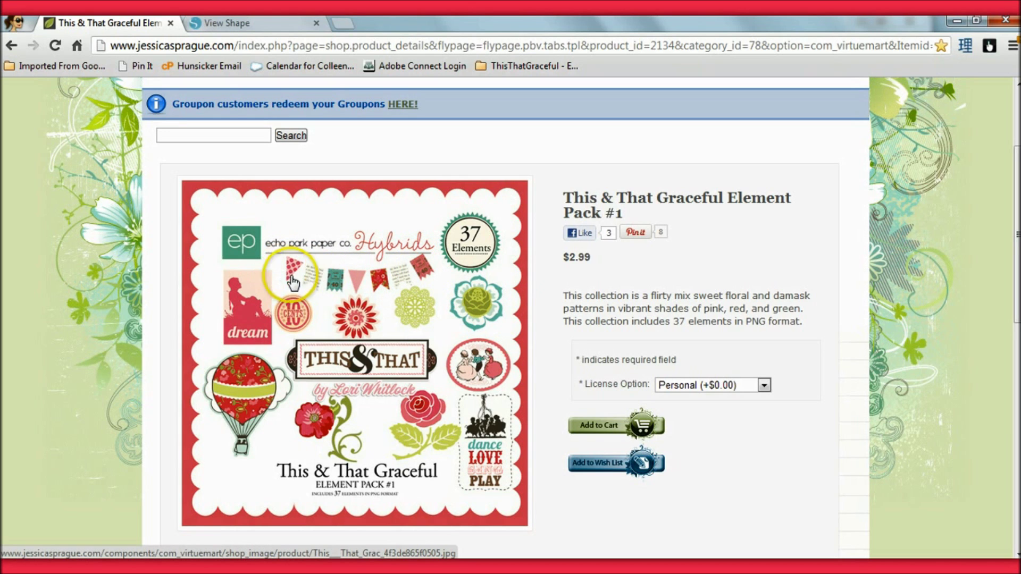
# Step: Switch to Silhouette Studio and add the "echo park dance love sing play" design from the library's Recent Downloads to the page
pyautogui.click(252, 22)
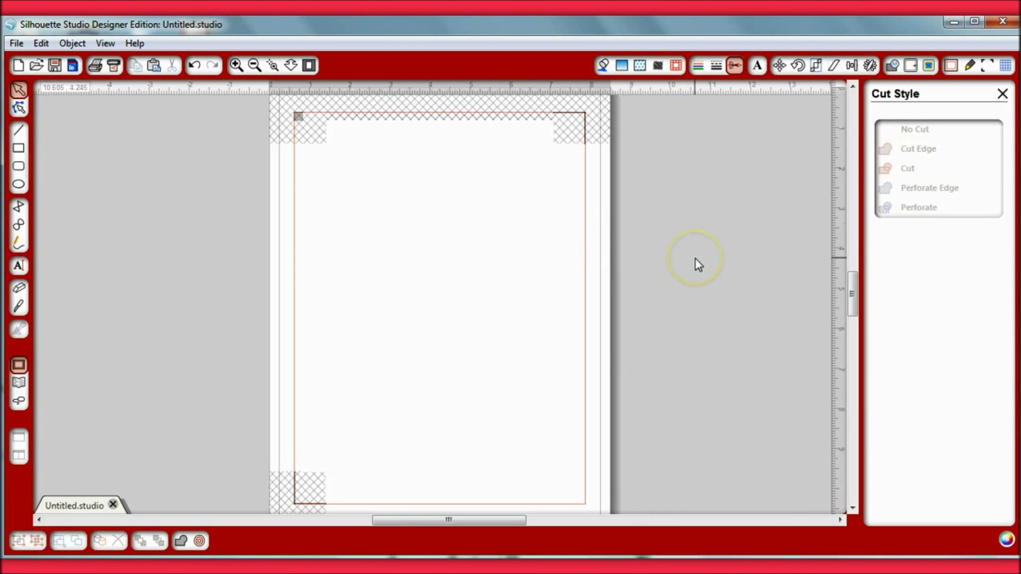
pyautogui.click(699, 266)
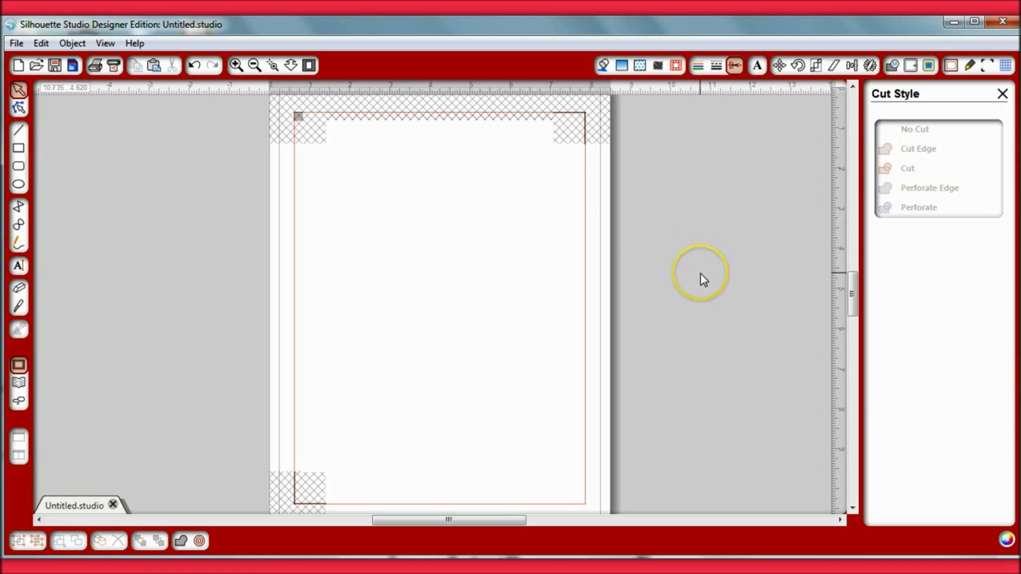
pyautogui.click(19, 382)
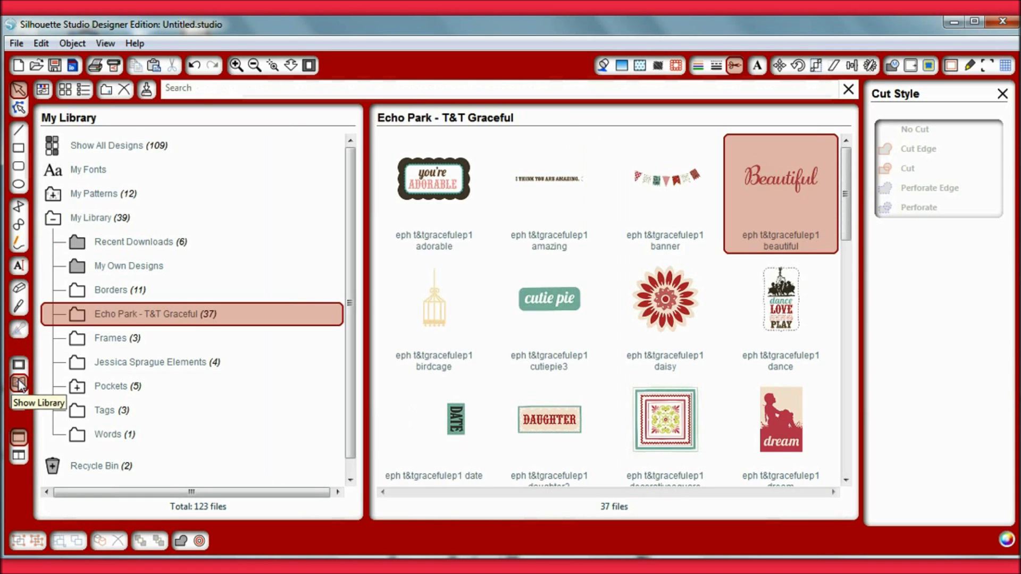
pyautogui.click(103, 219)
pyautogui.click(114, 242)
pyautogui.click(488, 225)
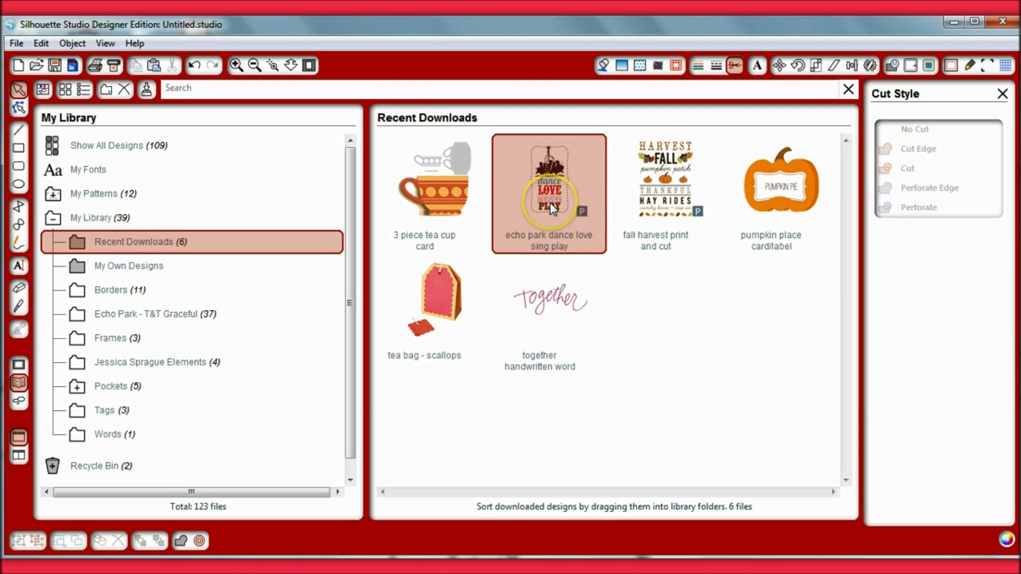
pyautogui.doubleClick(556, 182)
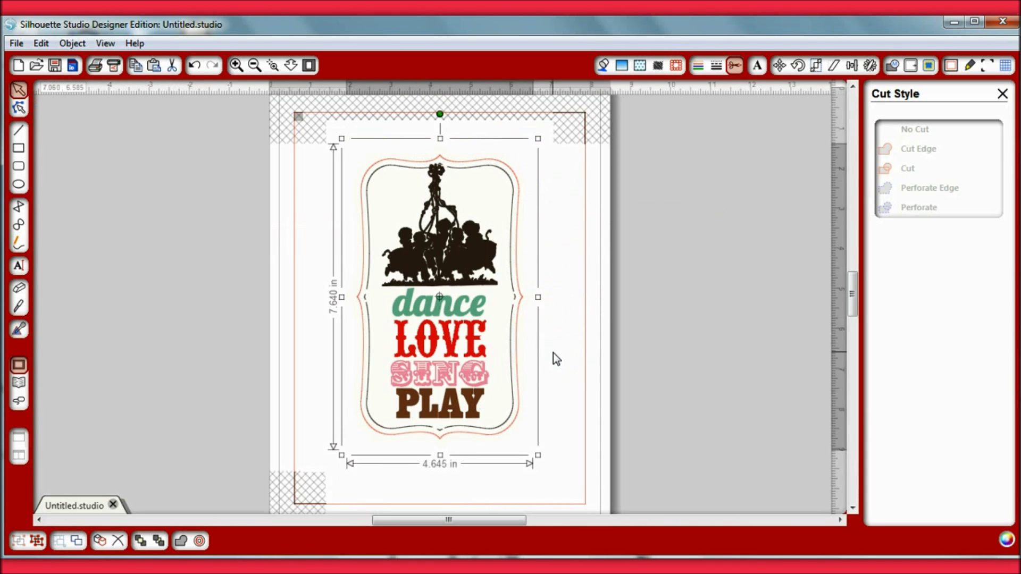
# Step: Scale the placed design down to about 3.11 × 5.12 in and move it to the left side of the page
pyautogui.moveTo(548, 468); pyautogui.dragTo(477, 355)
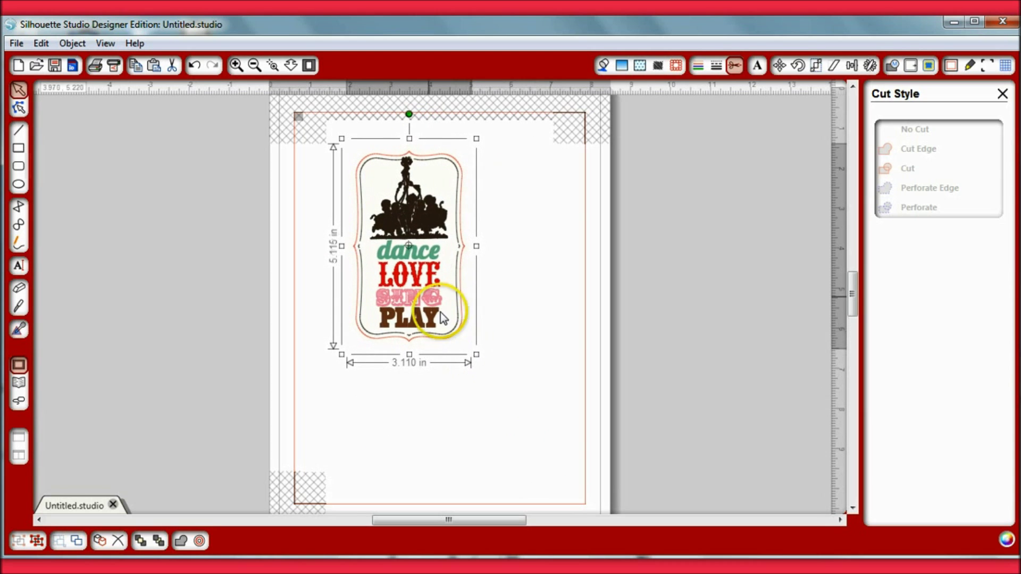
pyautogui.moveTo(418, 222); pyautogui.dragTo(373, 235)
pyautogui.click(485, 238)
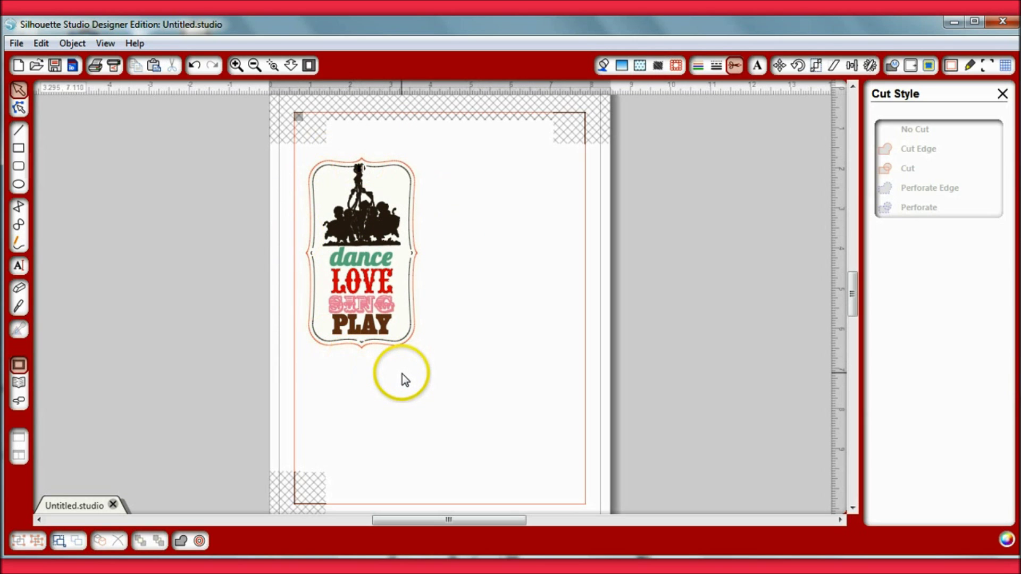
pyautogui.click(19, 383)
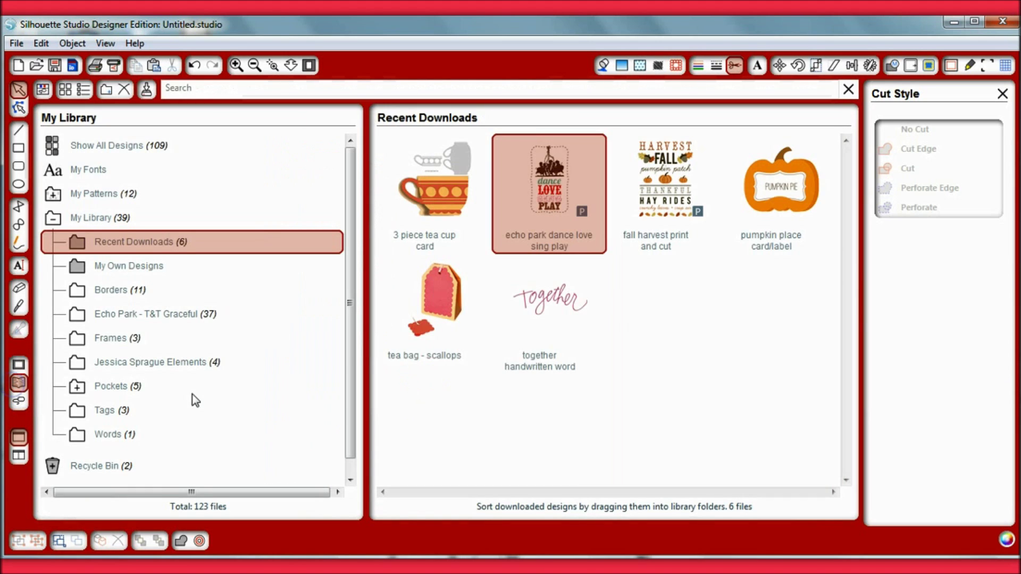
pyautogui.click(619, 305)
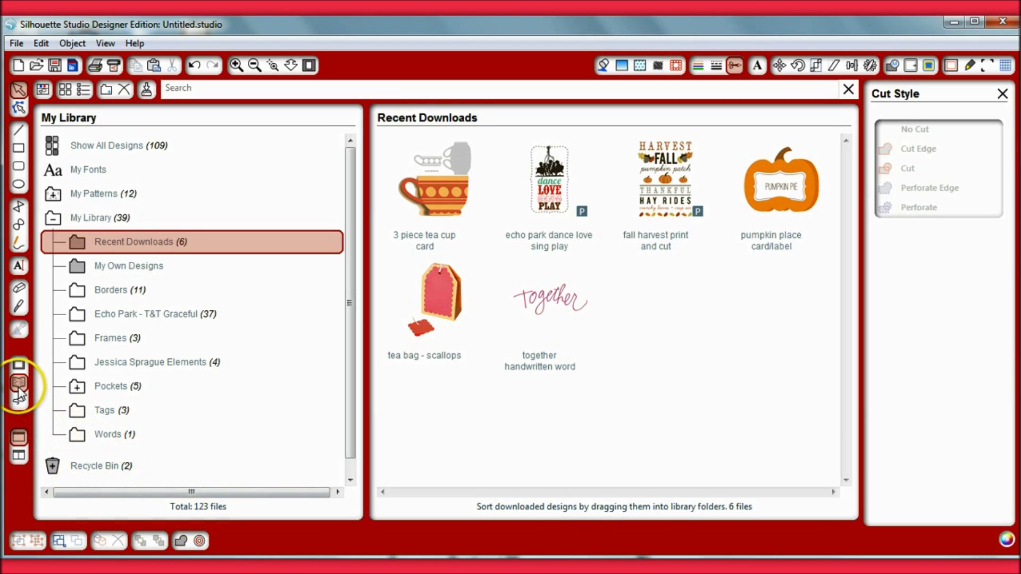
pyautogui.click(40, 89)
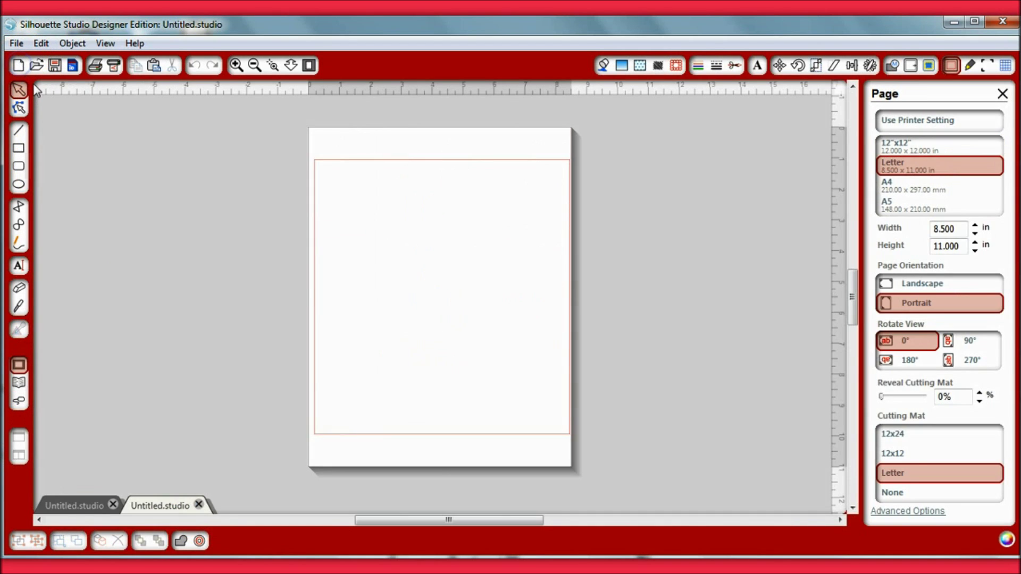
pyautogui.click(76, 504)
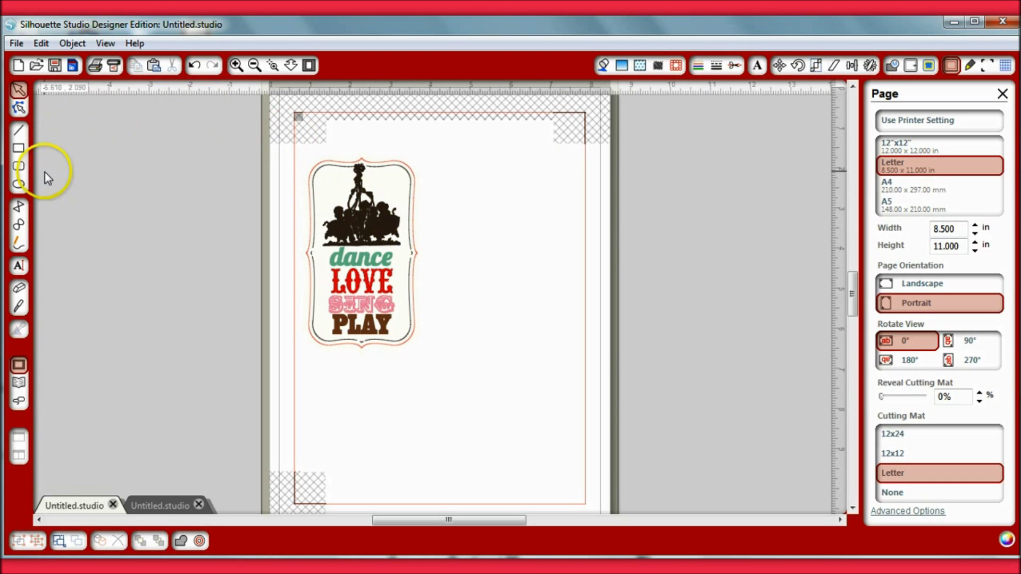
# Step: Add the "eph t&tgracefulep1 dance" graphic from the Echo Park - T&T Graceful library folder to the page
pyautogui.click(27, 378)
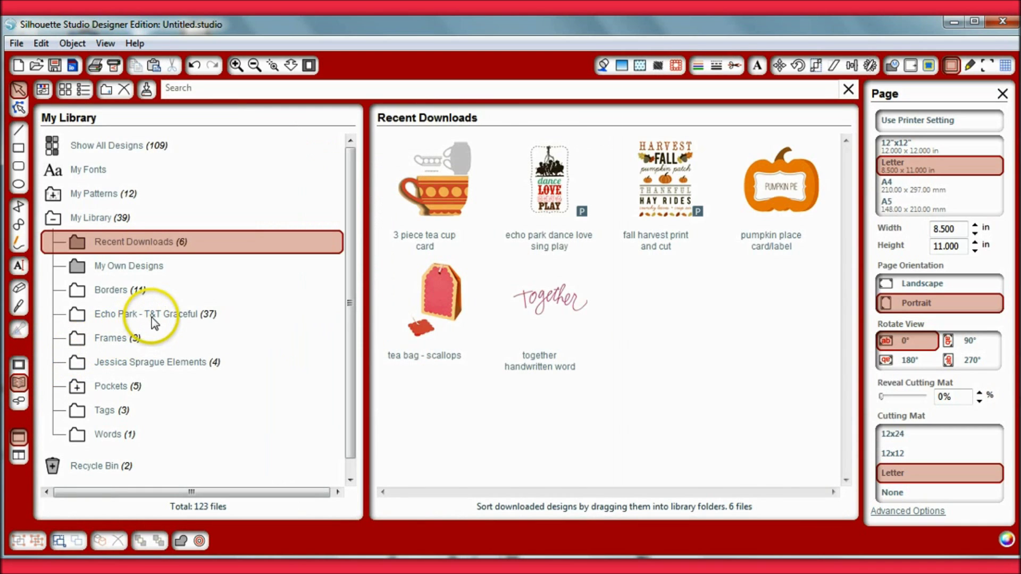
pyautogui.click(151, 317)
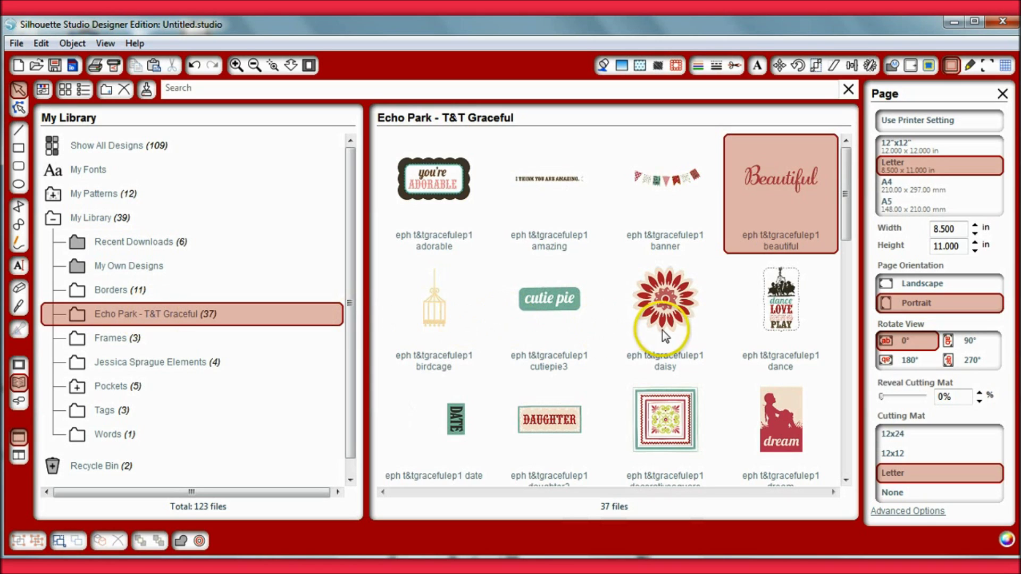
pyautogui.click(781, 314)
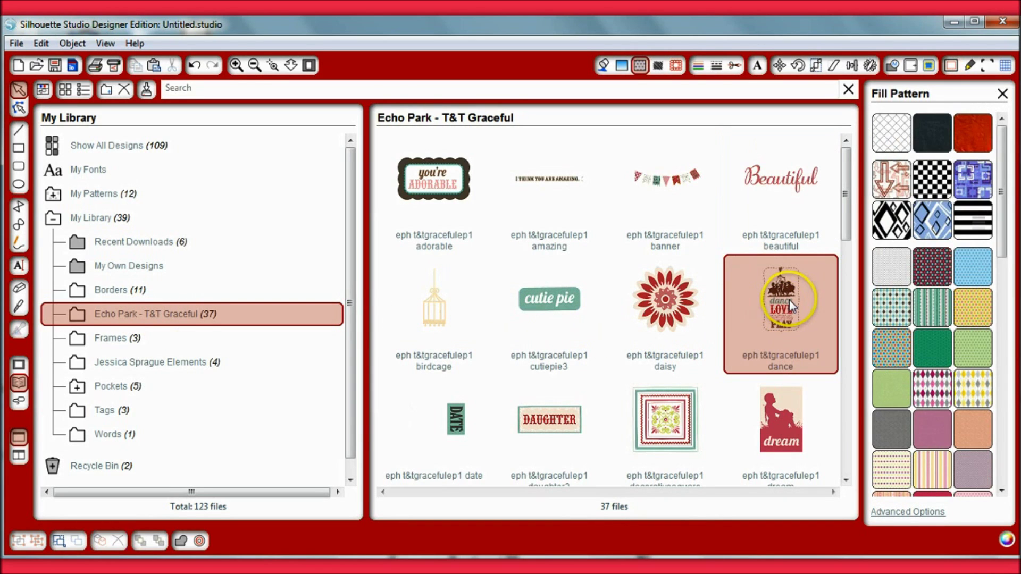
pyautogui.doubleClick(789, 300)
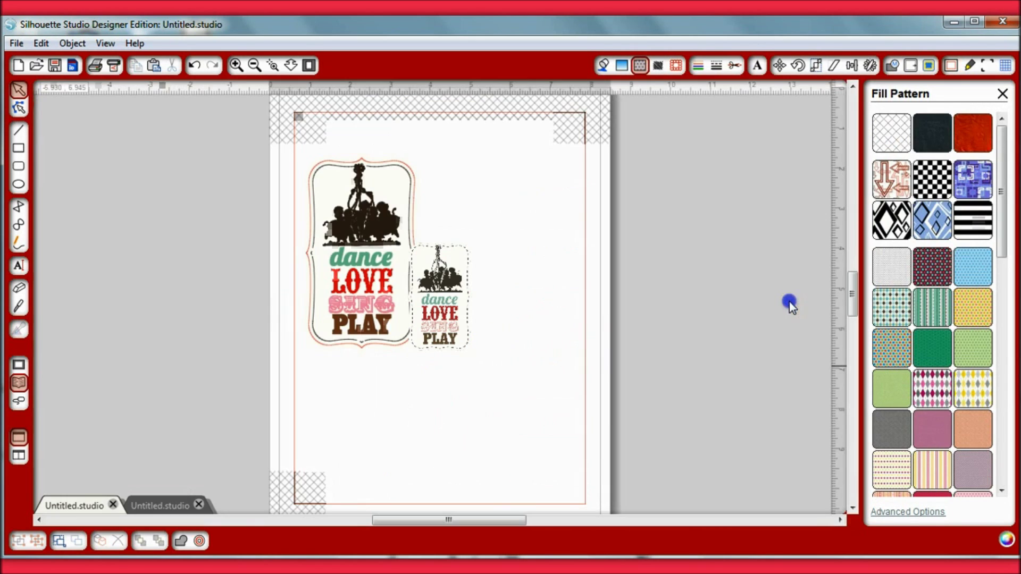
# Step: Move the dashed-border dance graphic beside the first design and enlarge it to about 3.12 × 5.12 in
pyautogui.doubleClick(449, 281)
pyautogui.moveTo(449, 281); pyautogui.dragTo(475, 193)
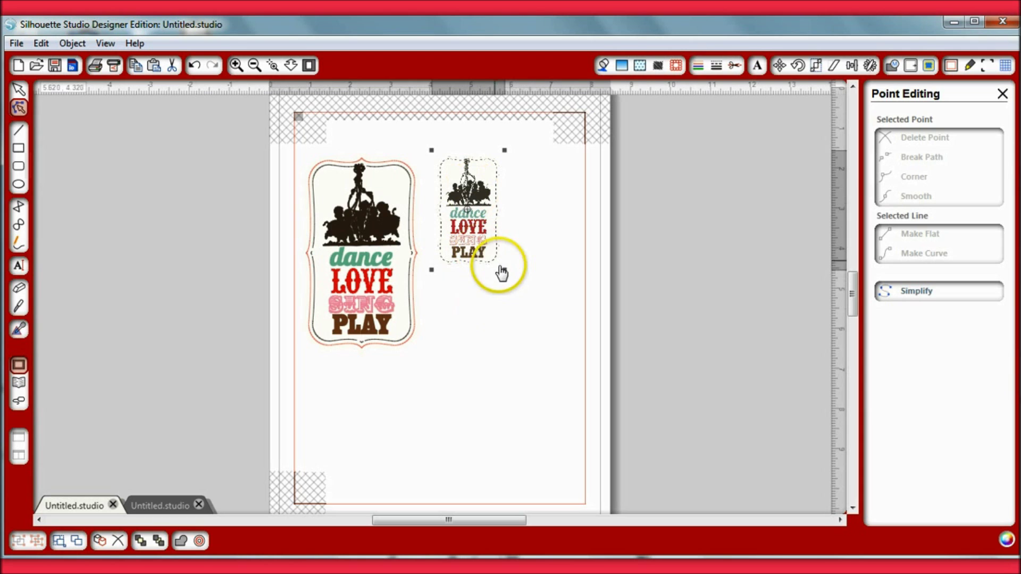
pyautogui.moveTo(505, 270); pyautogui.dragTo(553, 350)
pyautogui.click(513, 426)
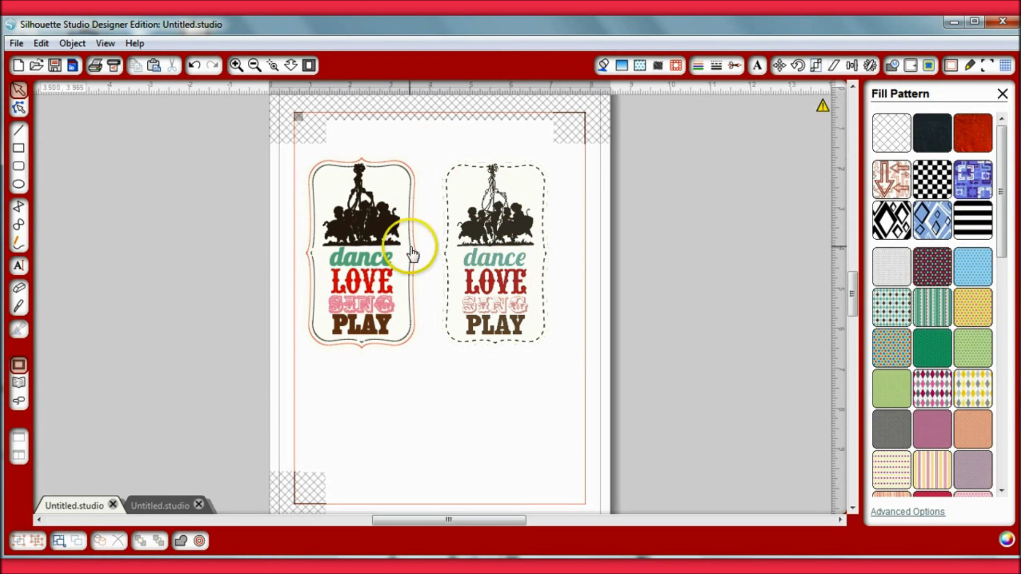
# Step: Adjust the dashed-border graphic's position so it lines up level with the first design
pyautogui.doubleClick(494, 223)
pyautogui.moveTo(492, 222); pyautogui.dragTo(487, 226)
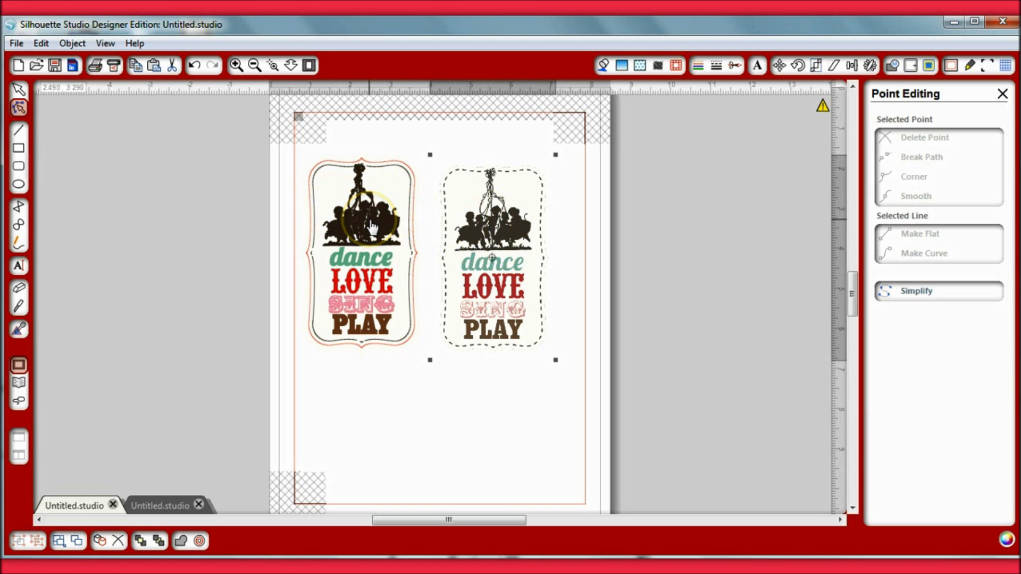
pyautogui.click(432, 388)
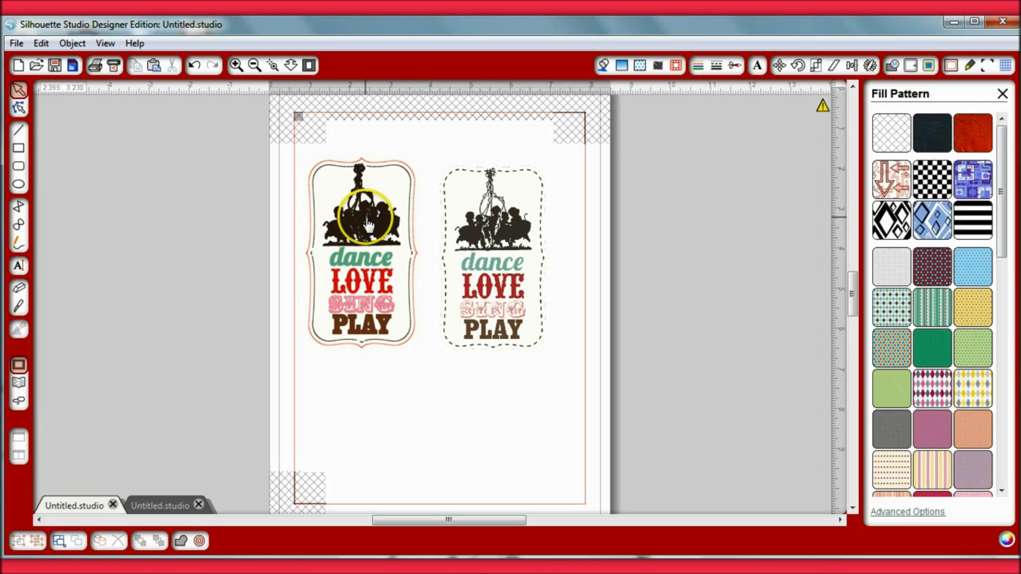
pyautogui.click(502, 224)
pyautogui.moveTo(504, 228); pyautogui.dragTo(506, 223)
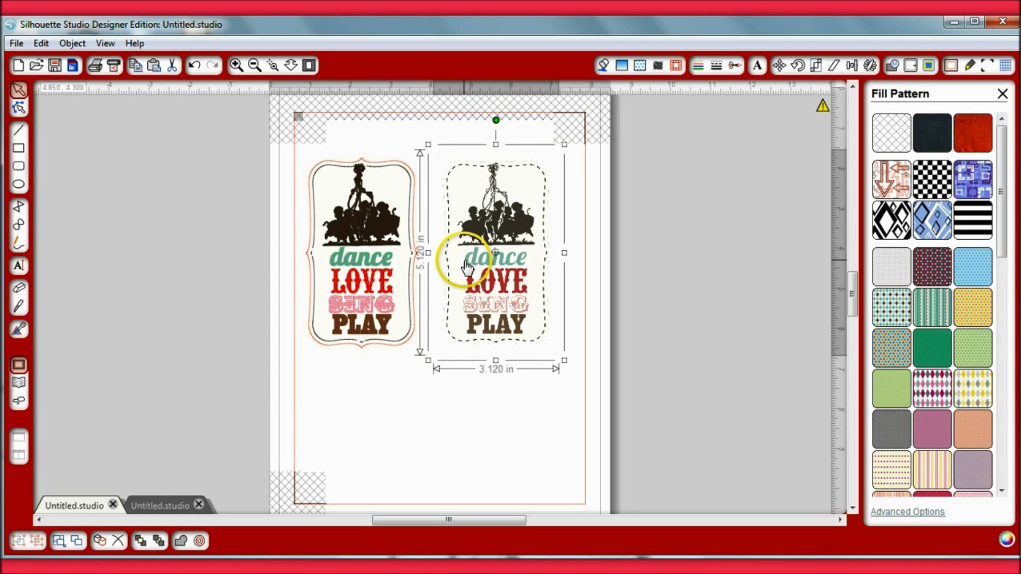
pyautogui.doubleClick(492, 244)
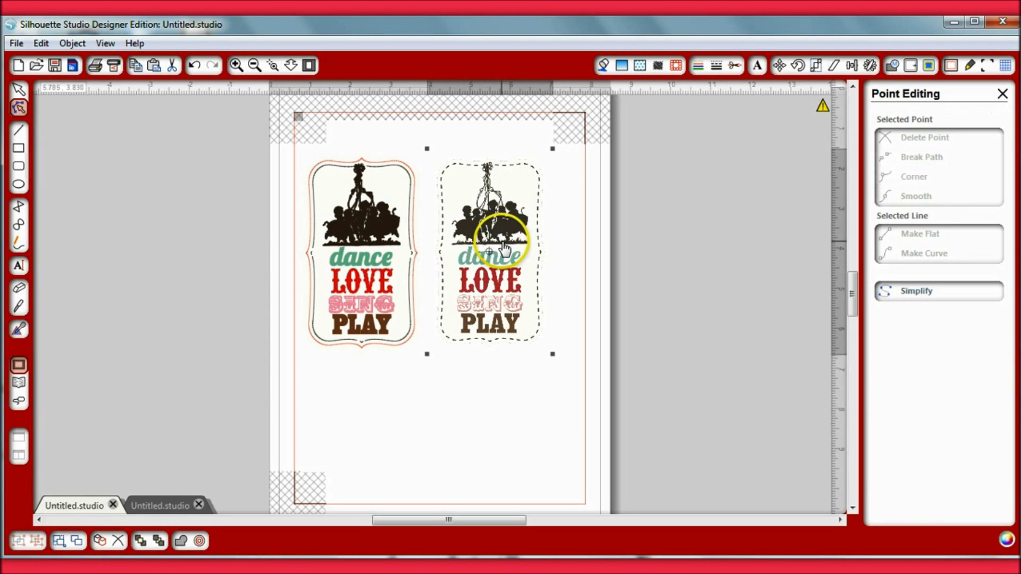
pyautogui.moveTo(504, 248); pyautogui.dragTo(512, 245)
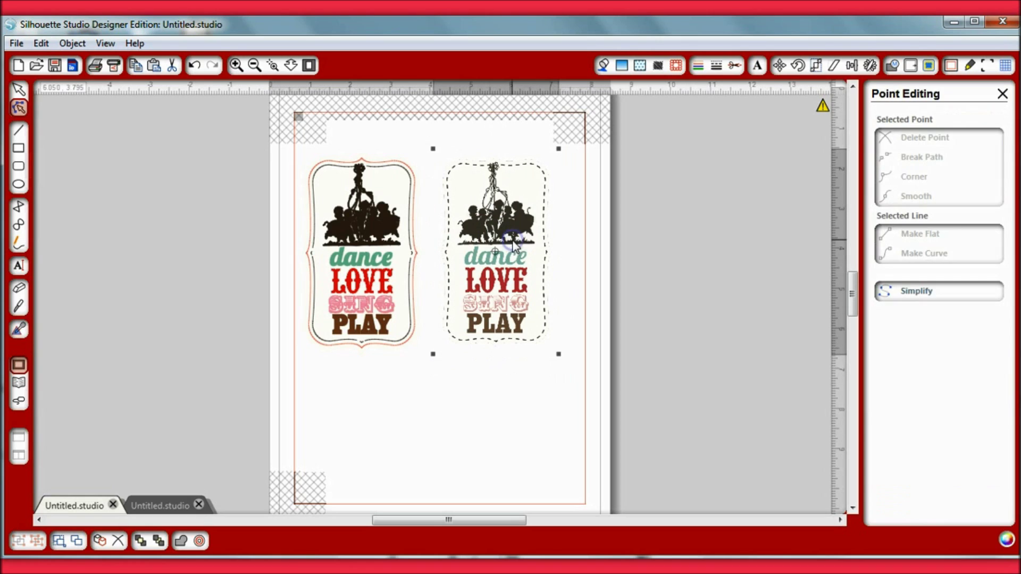
# Step: Shift the dashed-border graphic slightly right and mark a trace area about 3.36 × 5.51 in around it
pyautogui.click(929, 65)
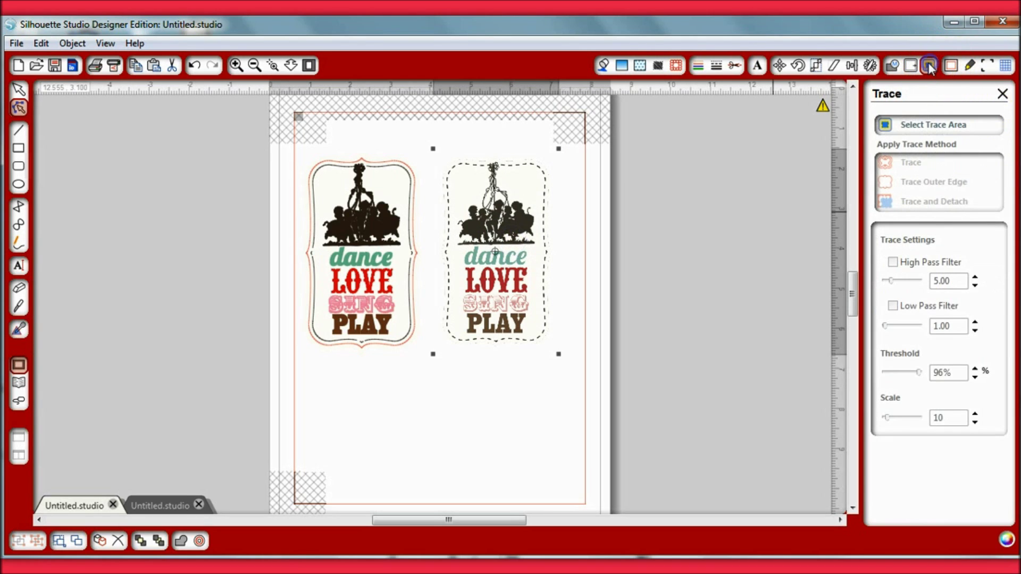
pyautogui.click(926, 126)
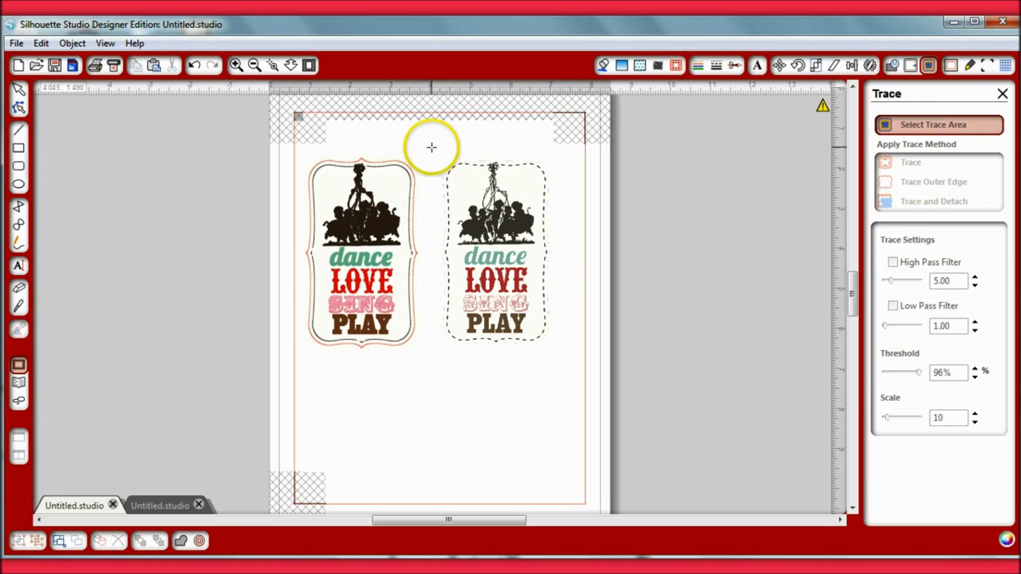
pyautogui.moveTo(435, 152); pyautogui.dragTo(425, 142)
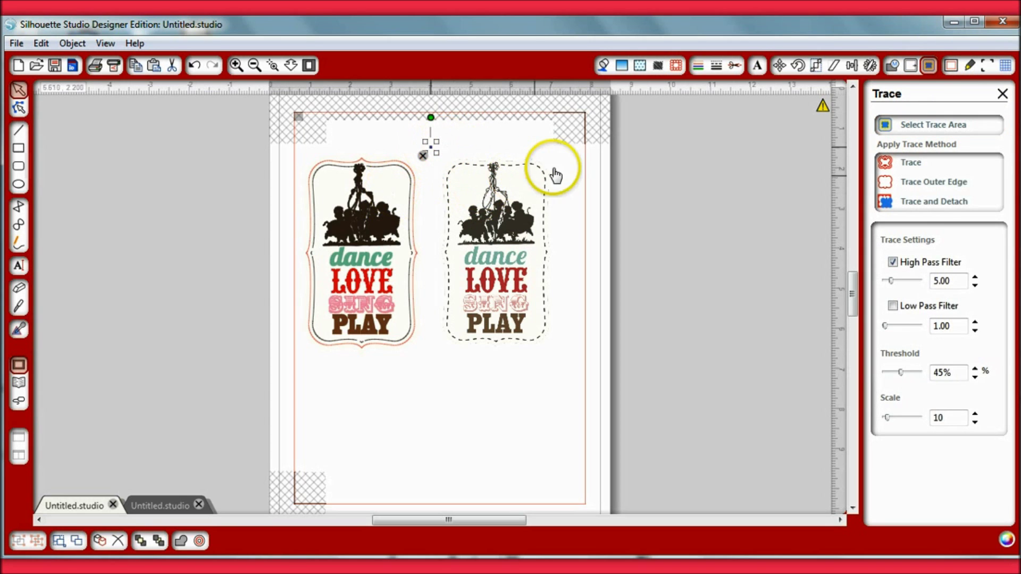
pyautogui.click(537, 170)
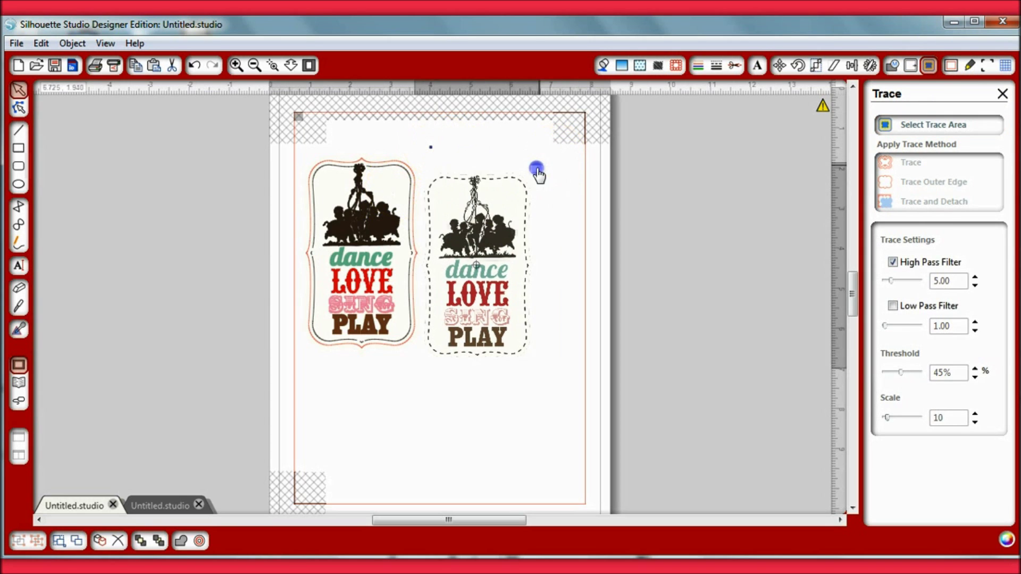
pyautogui.moveTo(537, 170); pyautogui.dragTo(565, 150)
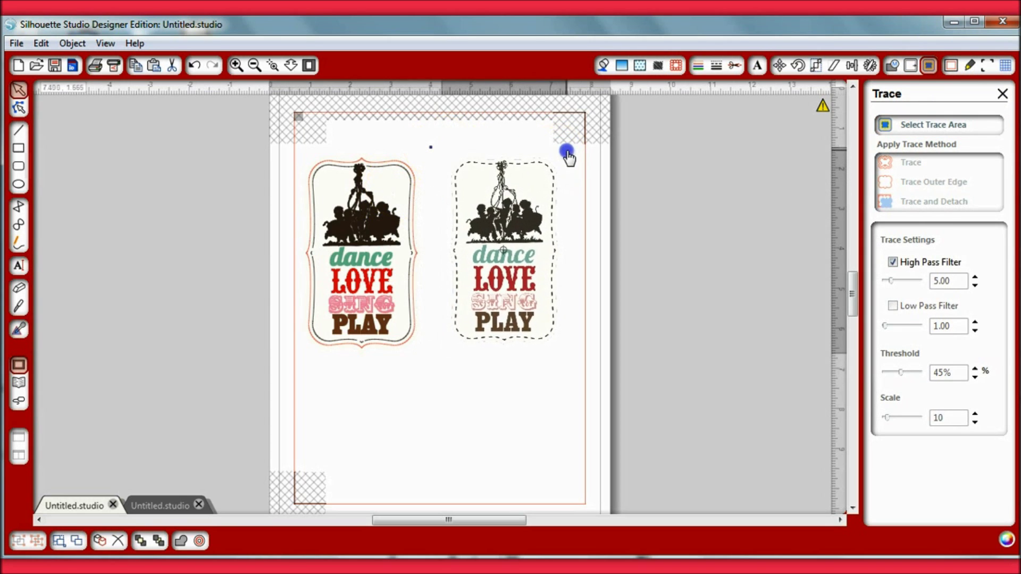
pyautogui.click(941, 126)
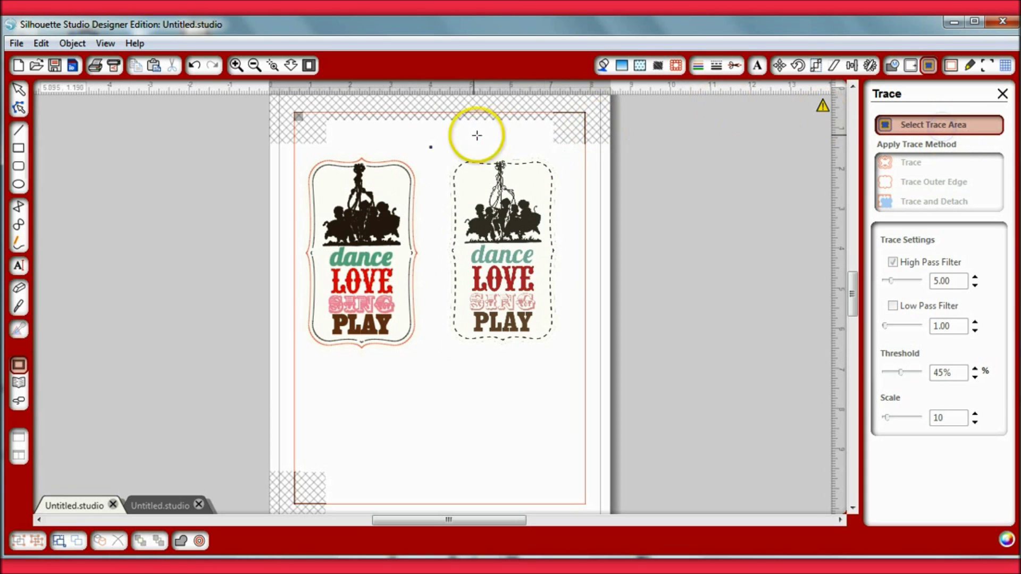
pyautogui.moveTo(434, 144)
pyautogui.mouseDown()
pyautogui.moveTo(492, 194)
pyautogui.moveTo(551, 282)
pyautogui.moveTo(570, 366)
pyautogui.mouseUp()
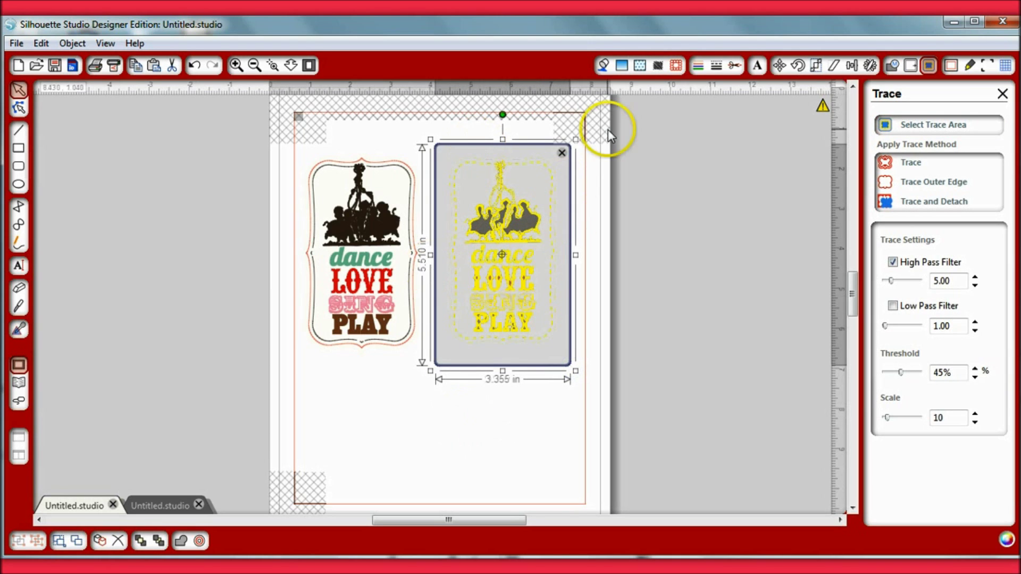
# Step: Trace the graphic's outer edge with the High Pass Filter off and the threshold at 100%
pyautogui.click(893, 262)
pyautogui.moveTo(901, 372); pyautogui.dragTo(922, 375)
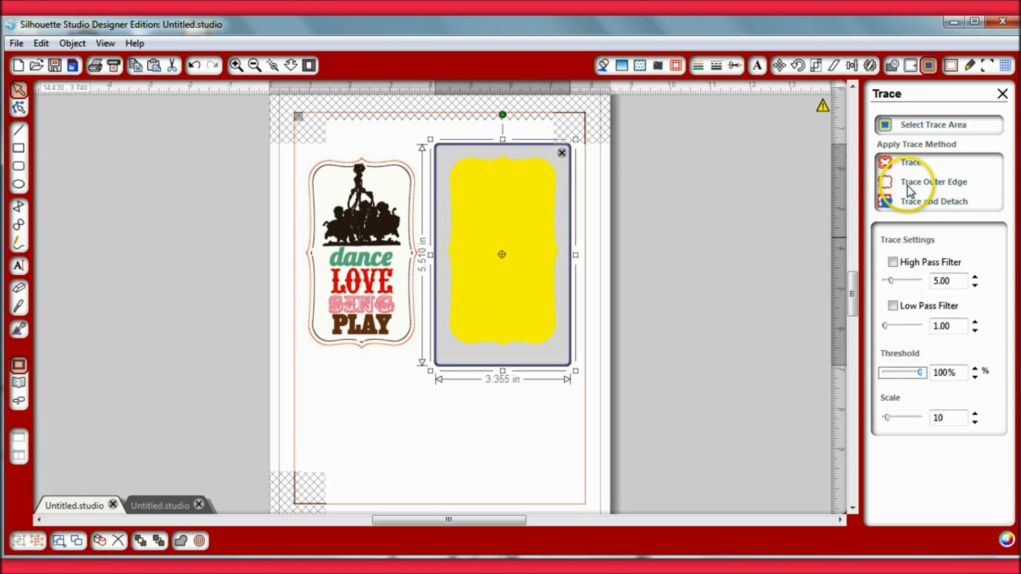
pyautogui.click(956, 184)
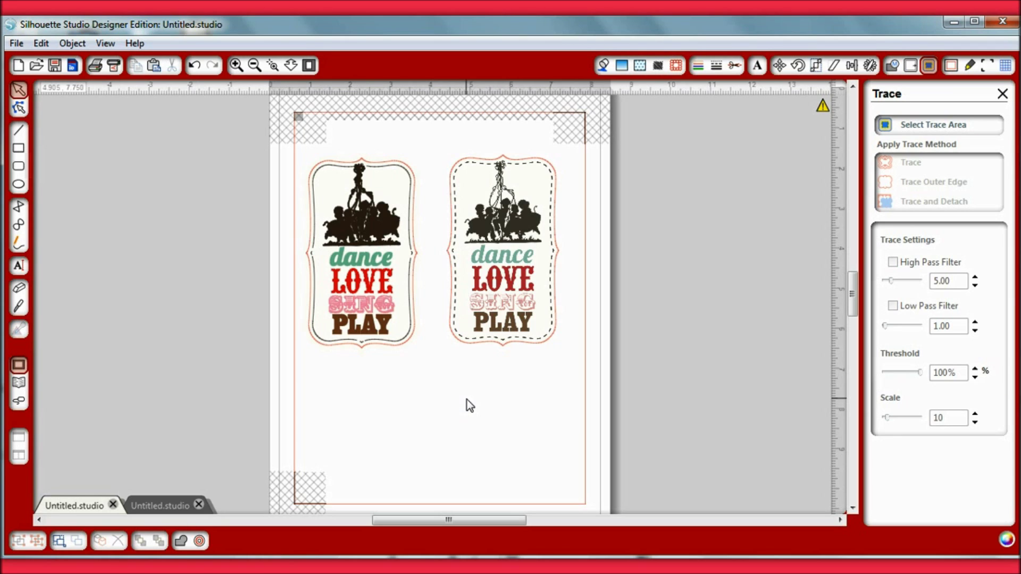
# Step: Select the print-and-cut design and the traced graphic in turn to compare them
pyautogui.click(374, 217)
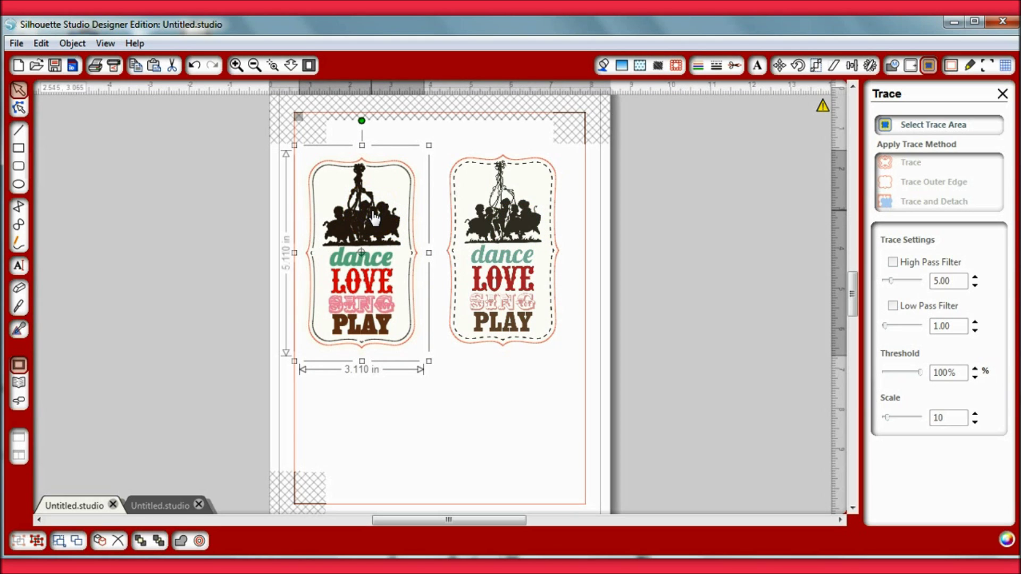
pyautogui.click(433, 394)
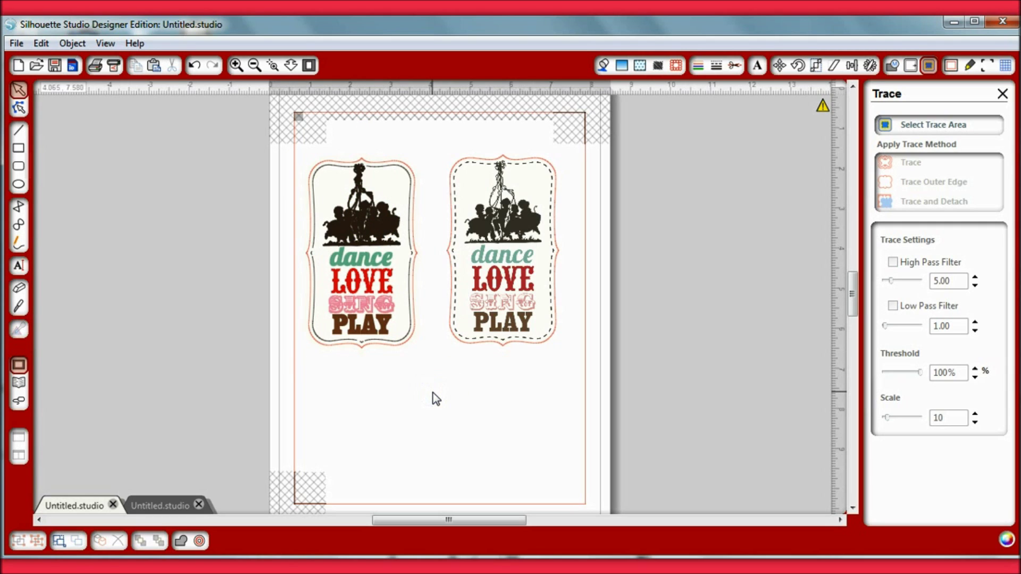
pyautogui.click(510, 294)
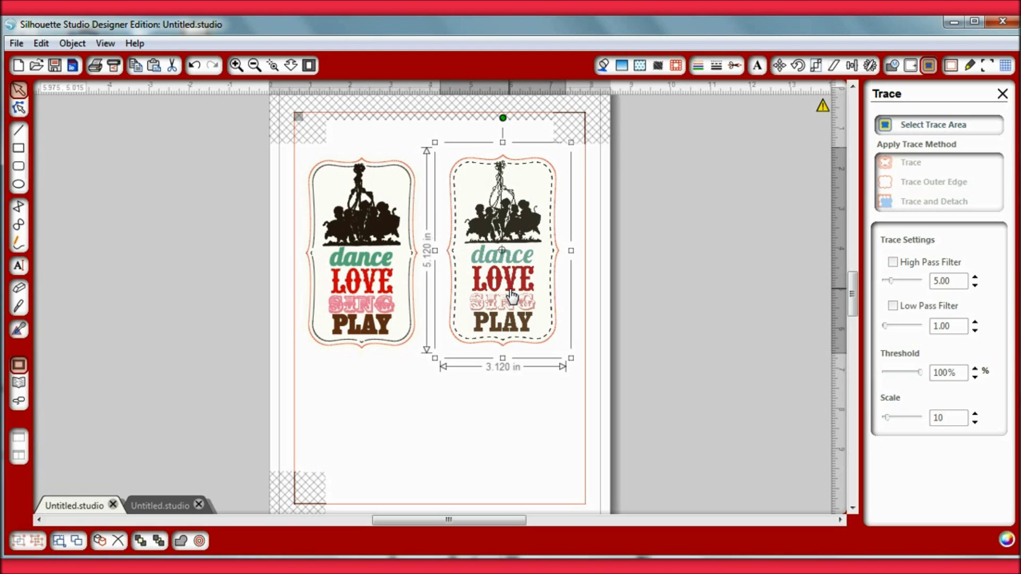
pyautogui.click(485, 421)
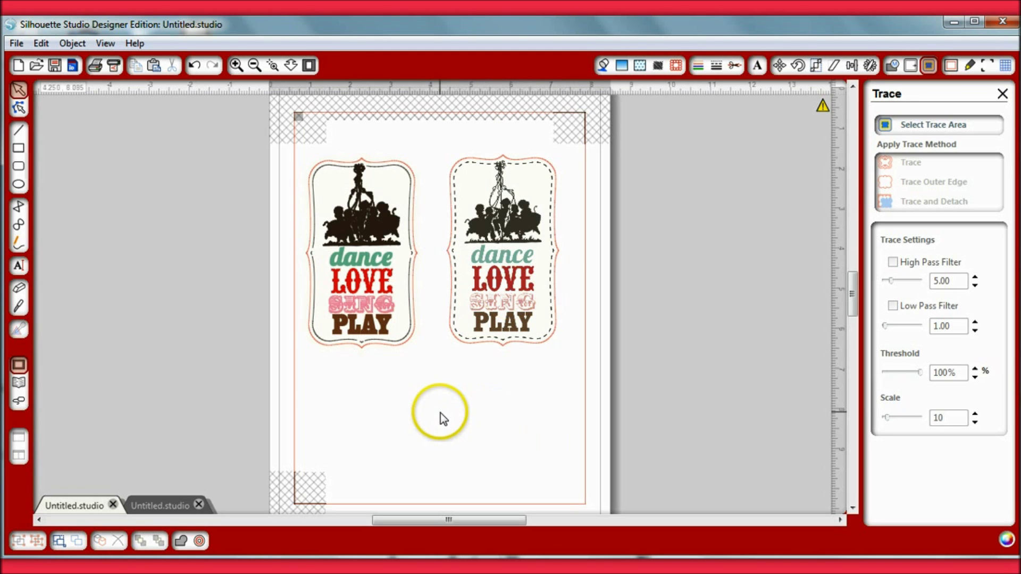
# Step: Add the Beautiful graphic from the Echo Park - T&T Graceful library folder and place it below the two designs
pyautogui.click(18, 381)
pyautogui.scroll(-1, 582, 323)
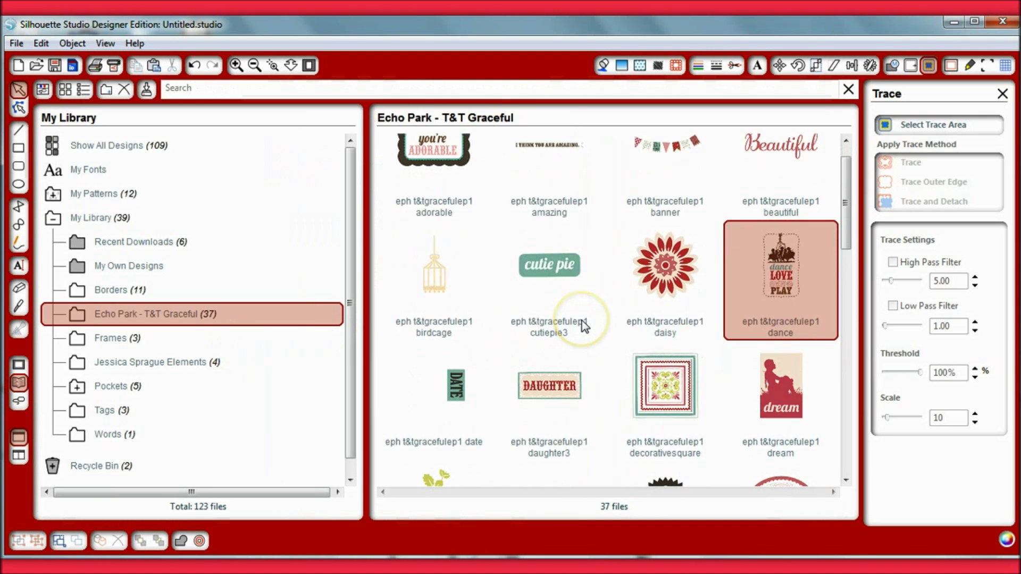
pyautogui.scroll(-6, 582, 323)
pyautogui.scroll(-12, 582, 322)
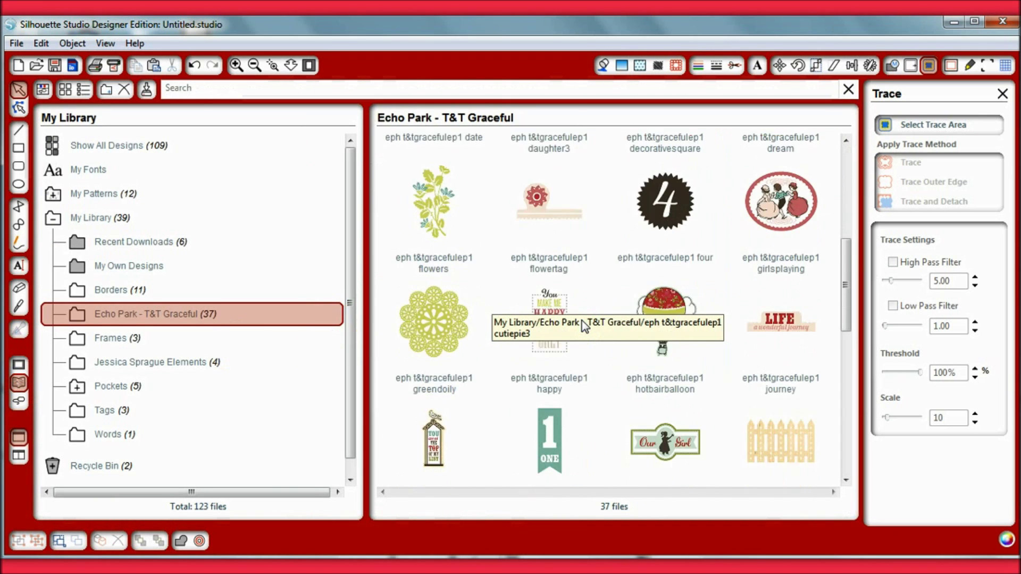
pyautogui.moveTo(851, 362); pyautogui.dragTo(849, 176)
pyautogui.doubleClick(765, 180)
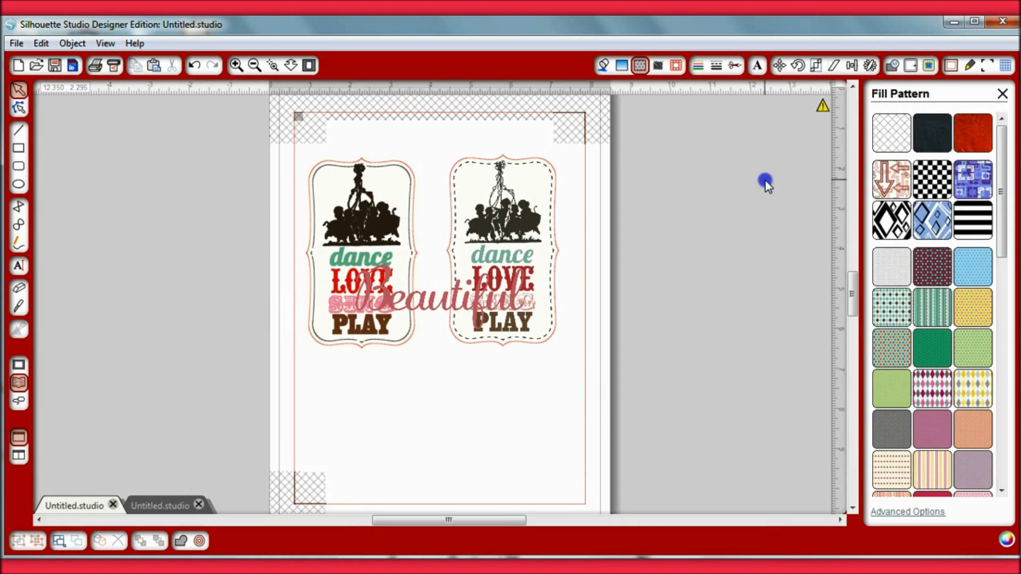
pyautogui.moveTo(430, 306); pyautogui.dragTo(426, 404)
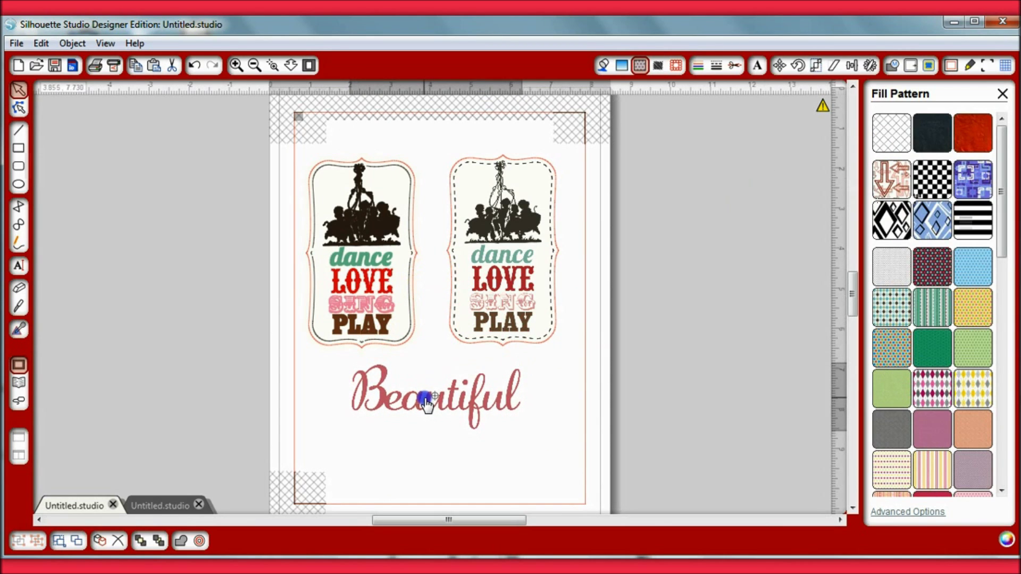
pyautogui.click(547, 403)
# Step: Mark a trace area about 4.67 × 1.97 in around the Beautiful graphic
pyautogui.scroll(-2, 558, 433)
pyautogui.scroll(-1, 561, 436)
pyautogui.click(445, 378)
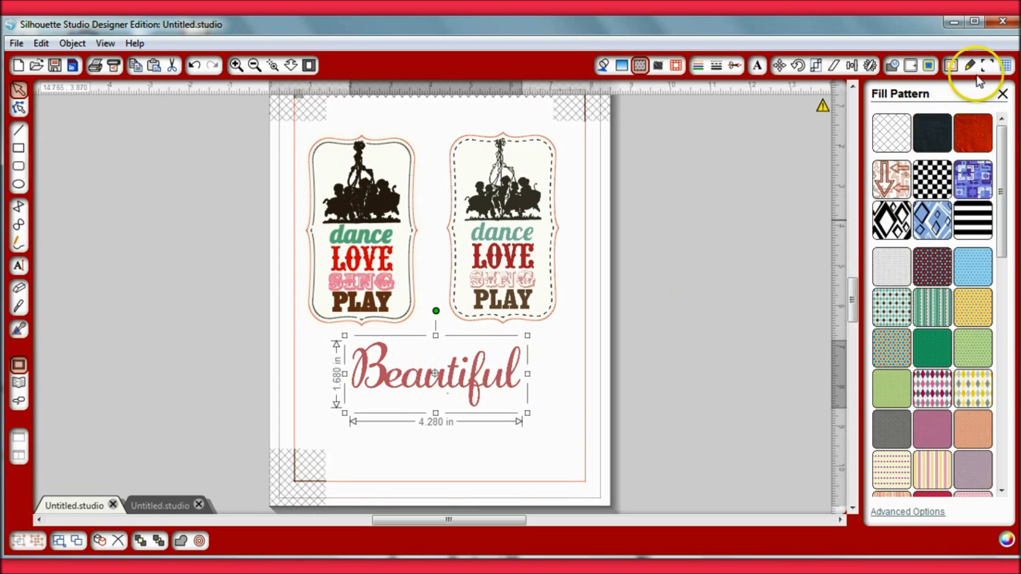
pyautogui.click(928, 64)
pyautogui.click(922, 126)
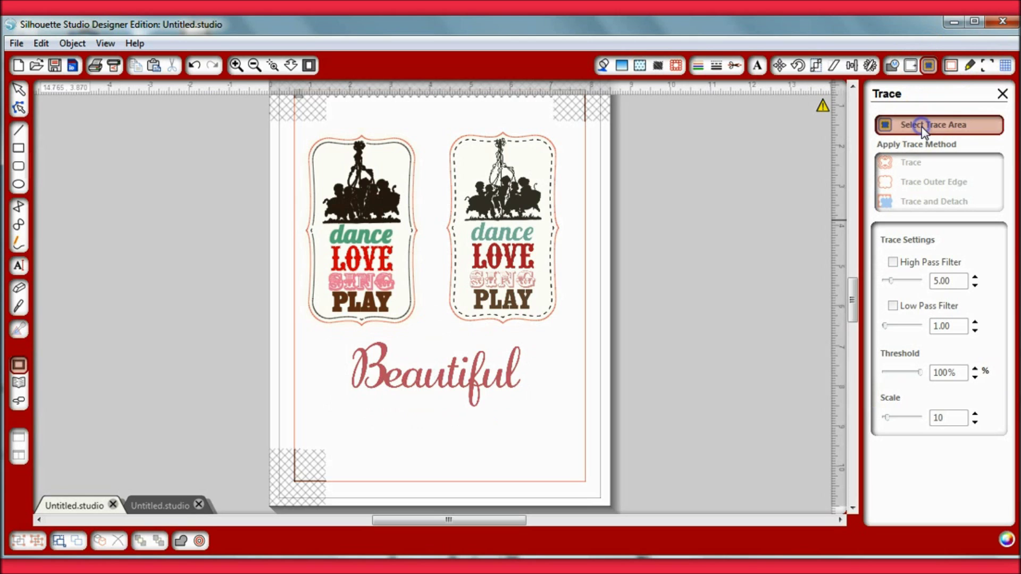
pyautogui.moveTo(347, 334)
pyautogui.mouseDown()
pyautogui.moveTo(445, 394)
pyautogui.moveTo(533, 413)
pyautogui.mouseUp()
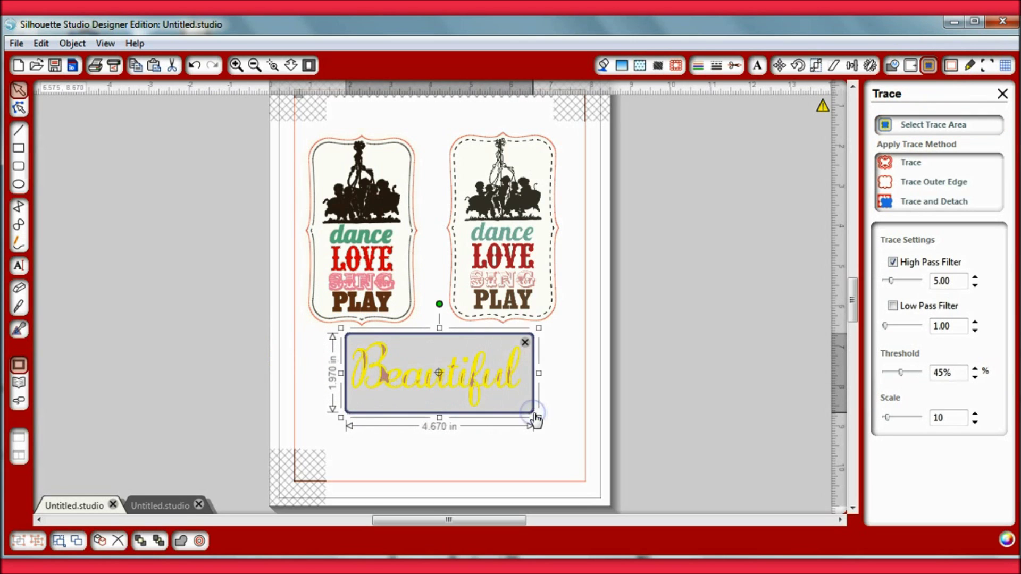
# Step: Trace the Beautiful graphic in full with the High Pass Filter off and threshold at 100%, and move the traced outline below it
pyautogui.click(893, 261)
pyautogui.moveTo(901, 373); pyautogui.dragTo(931, 376)
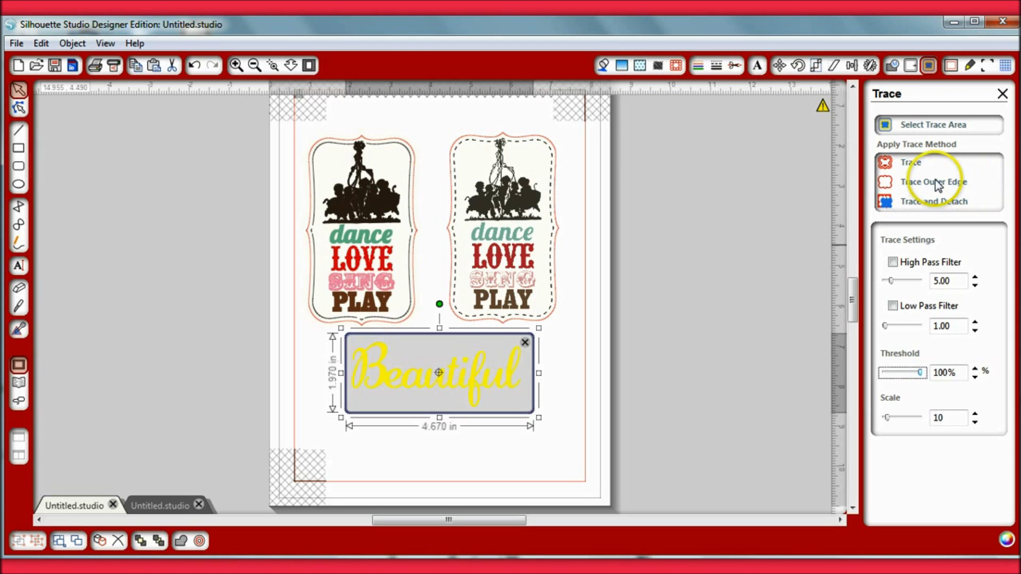
pyautogui.click(911, 164)
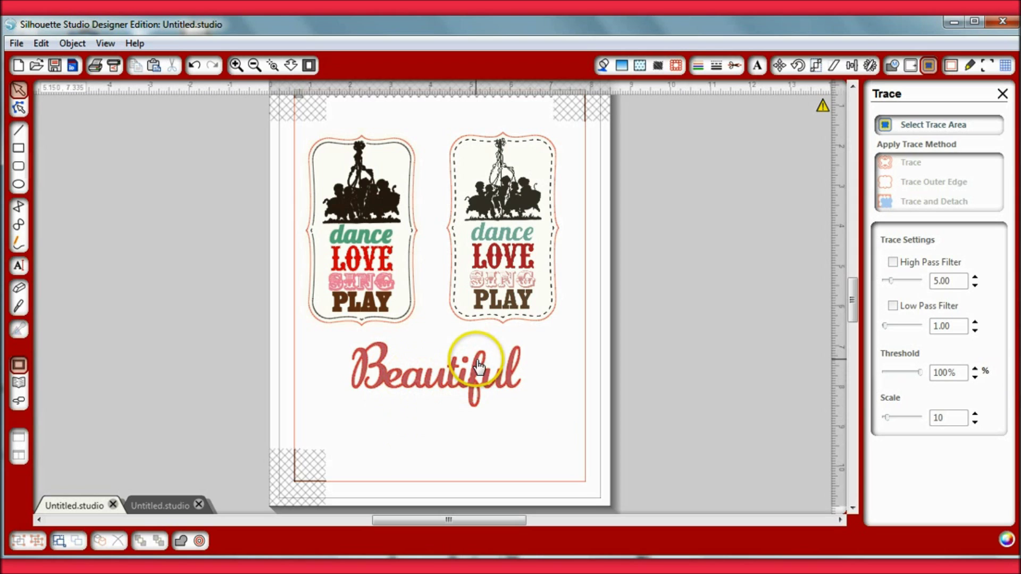
pyautogui.moveTo(437, 381)
pyautogui.mouseDown()
pyautogui.moveTo(448, 417)
pyautogui.moveTo(437, 443)
pyautogui.moveTo(415, 433)
pyautogui.mouseUp()
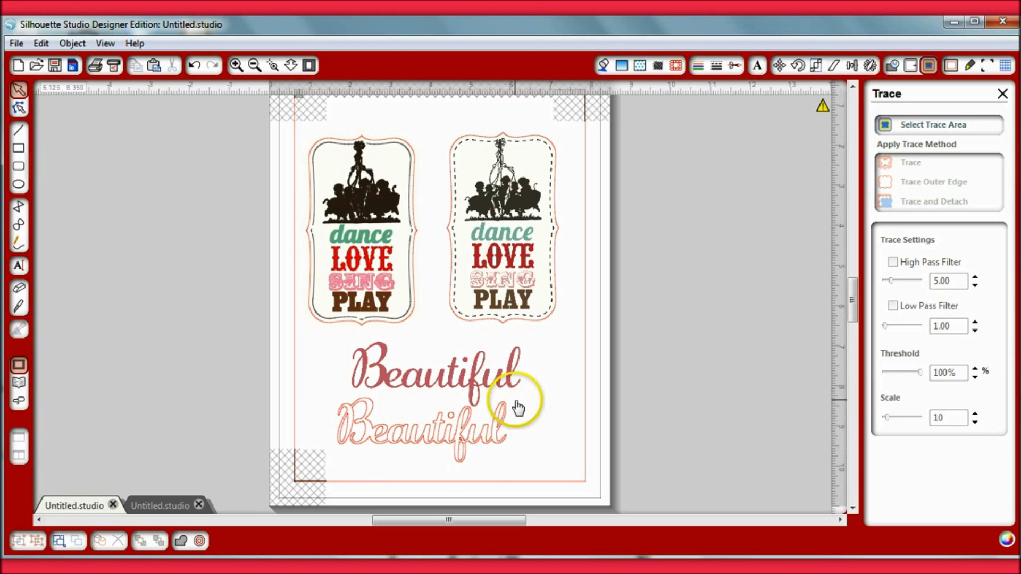
pyautogui.click(474, 431)
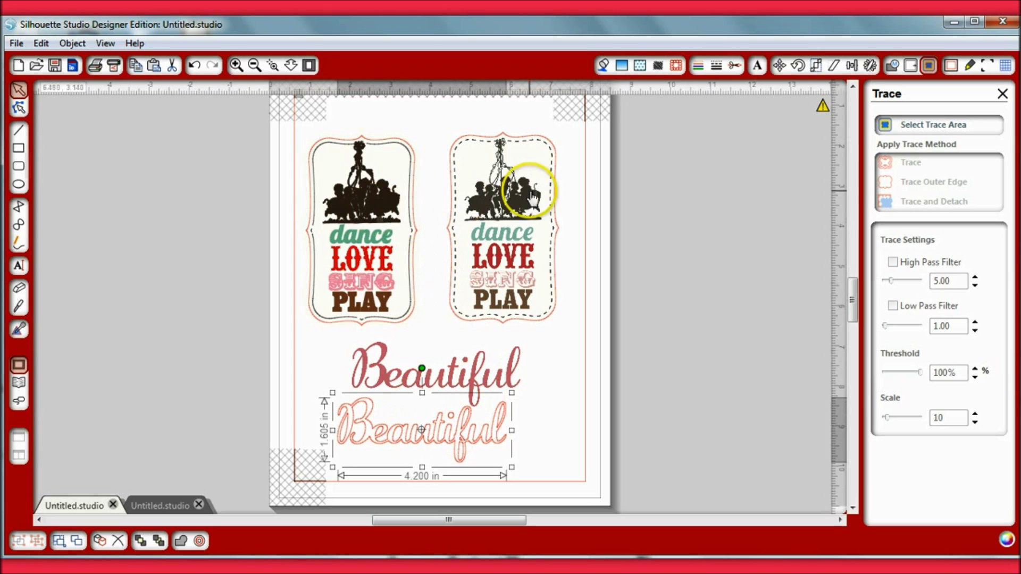
pyautogui.moveTo(439, 434); pyautogui.dragTo(454, 470)
# Step: Try tracing the Beautiful graphic's outer edge with the High Pass Filter off and threshold at 100%, and move that outline off the graphic
pyautogui.click(448, 369)
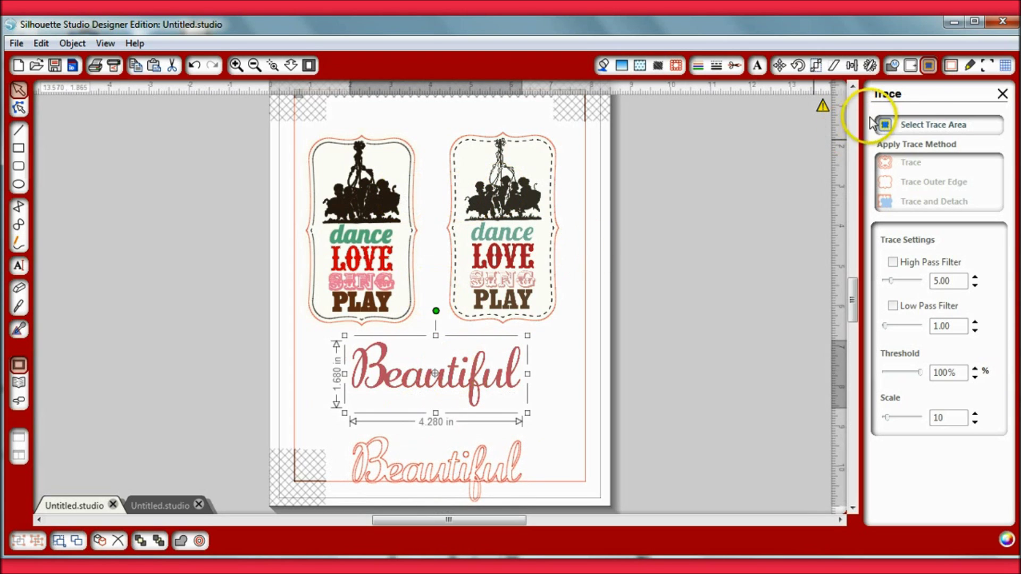
pyautogui.click(926, 123)
pyautogui.moveTo(340, 332)
pyautogui.mouseDown()
pyautogui.moveTo(452, 393)
pyautogui.moveTo(543, 417)
pyautogui.mouseUp()
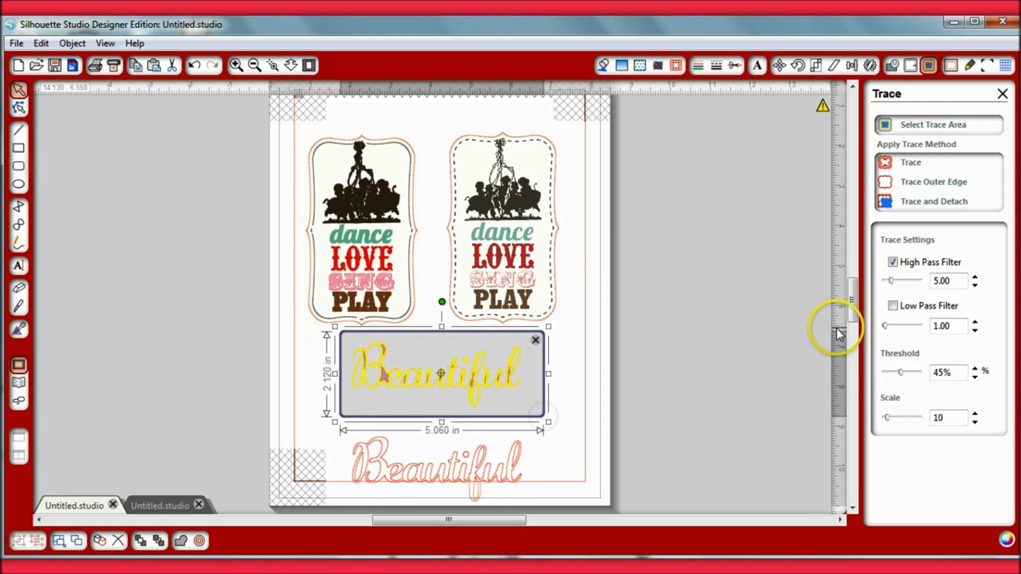
pyautogui.click(892, 262)
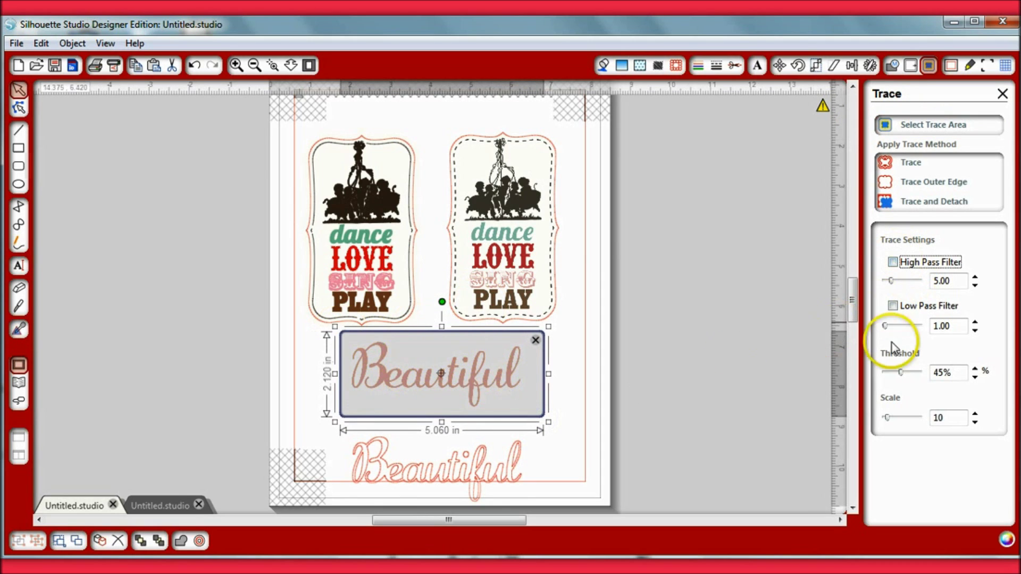
pyautogui.moveTo(900, 373); pyautogui.dragTo(924, 373)
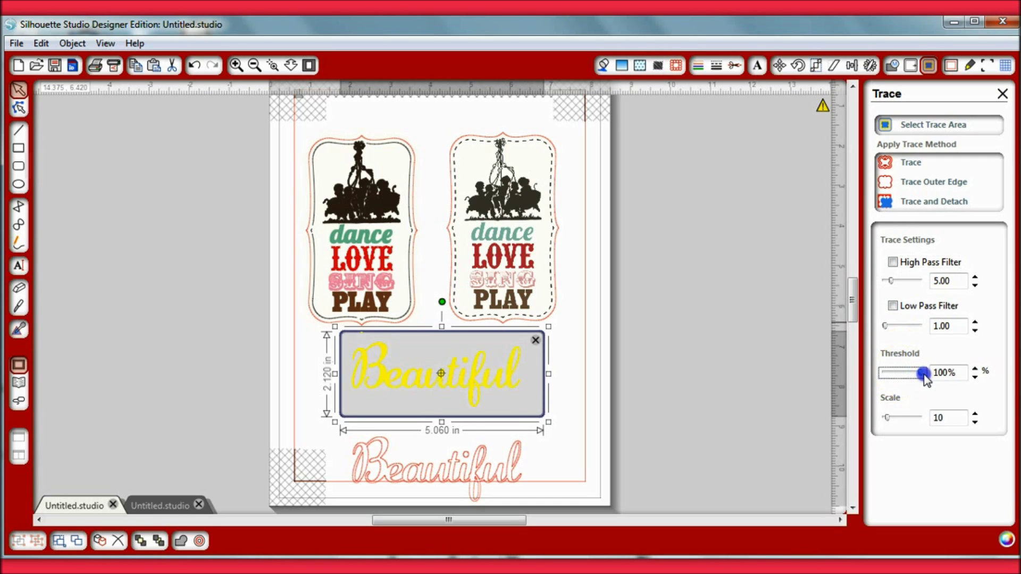
pyautogui.click(922, 182)
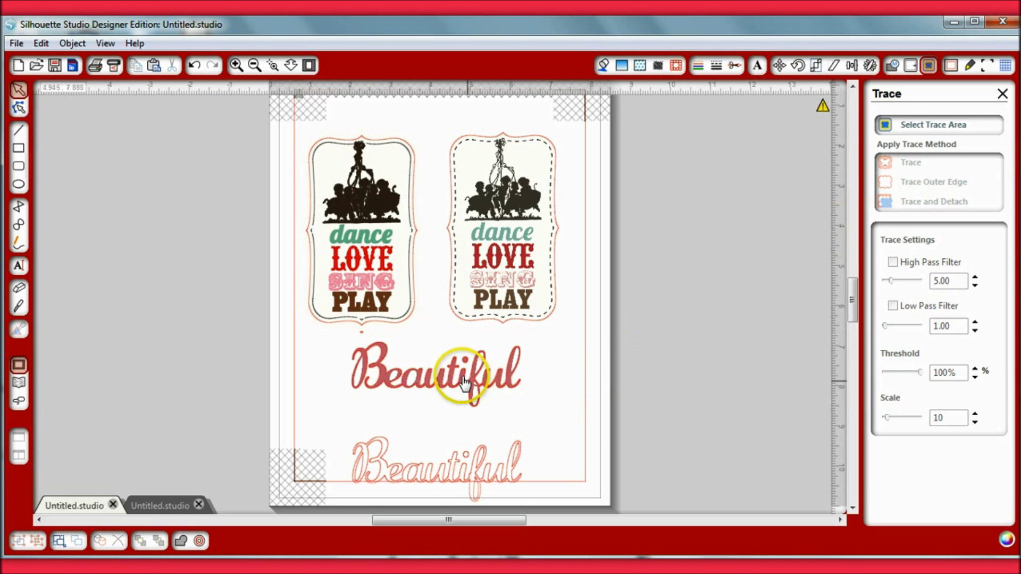
pyautogui.moveTo(449, 360)
pyautogui.mouseDown()
pyautogui.moveTo(467, 399)
pyautogui.moveTo(461, 424)
pyautogui.moveTo(489, 433)
pyautogui.mouseUp()
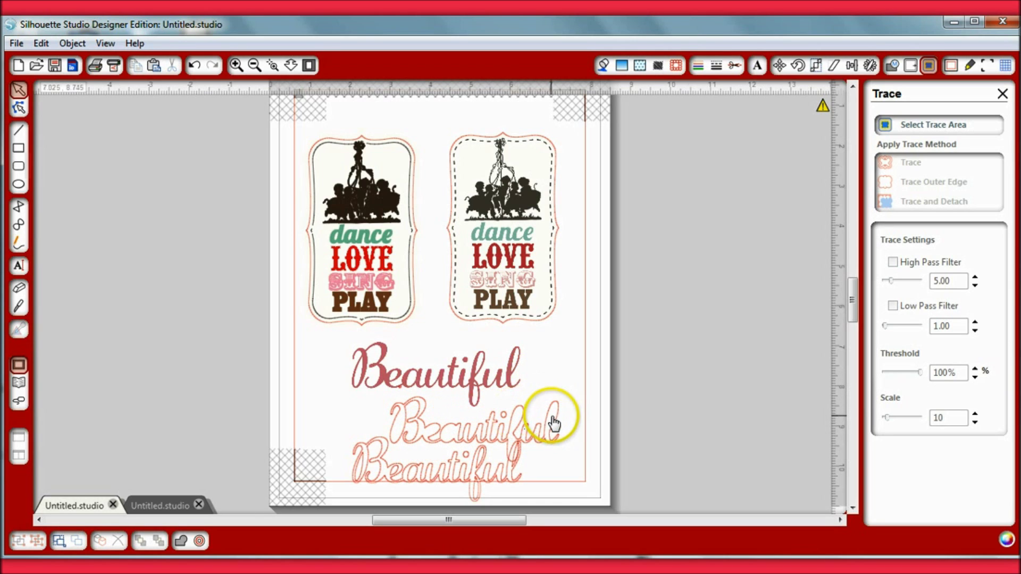
pyautogui.moveTo(463, 437); pyautogui.dragTo(373, 429)
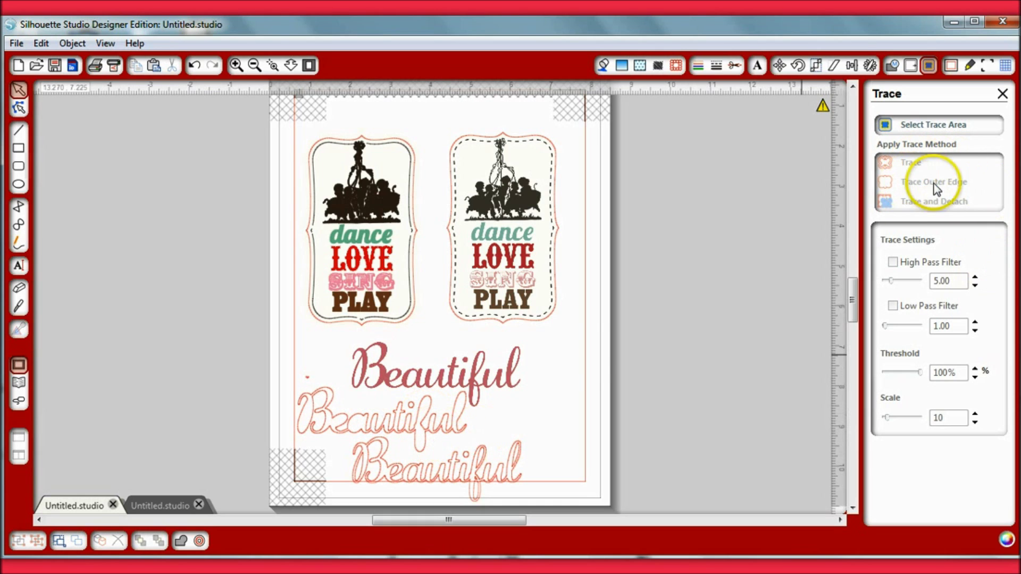
# Step: Delete the outer-edge outline and move the remaining full-trace outline up closer beneath the Beautiful graphic
pyautogui.click(455, 422)
pyautogui.doubleClick(455, 421)
pyautogui.press('Delete')
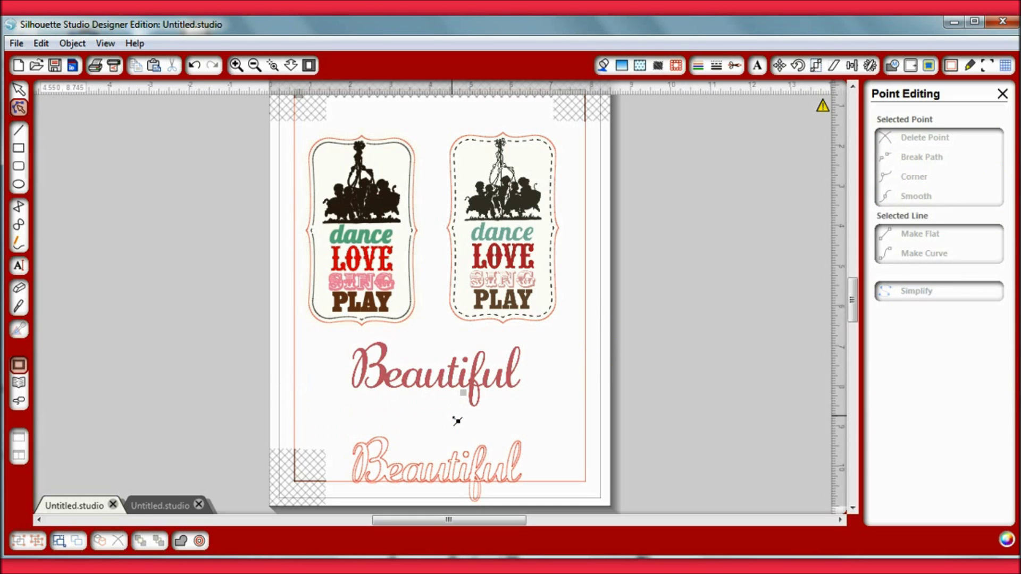
pyautogui.moveTo(437, 462)
pyautogui.mouseDown()
pyautogui.moveTo(437, 432)
pyautogui.moveTo(455, 434)
pyautogui.mouseUp()
pyautogui.click(556, 385)
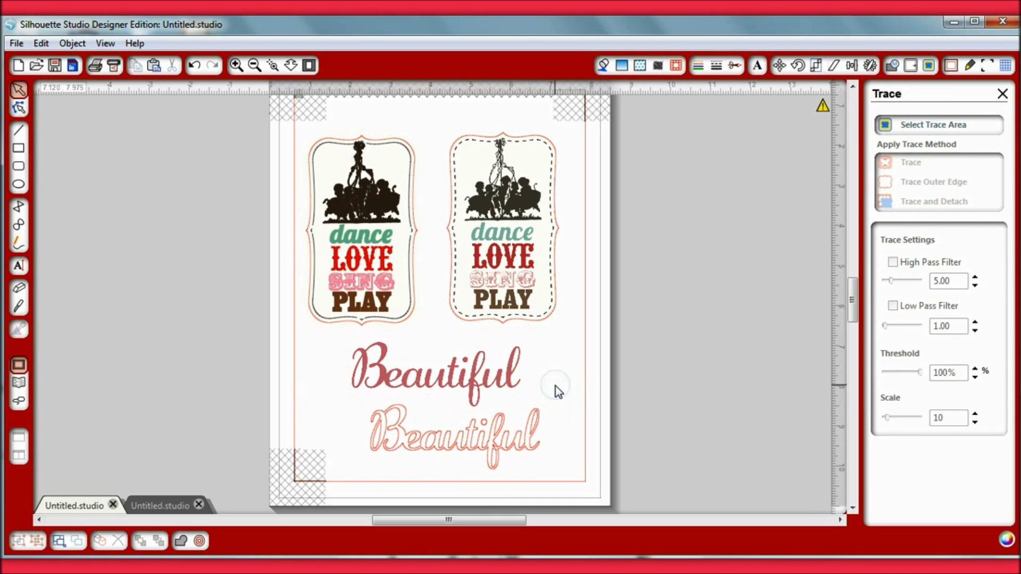